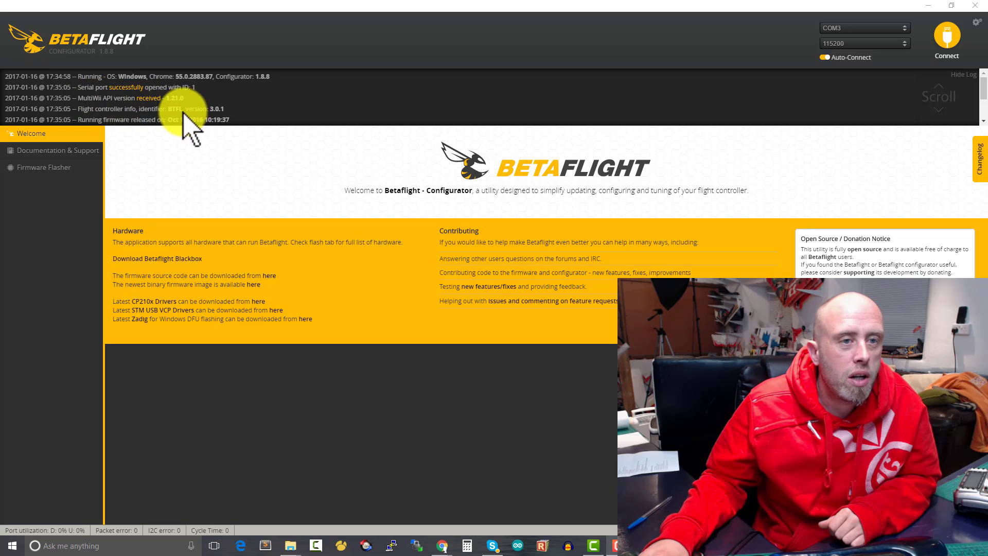
Step: Connect to the flight controller and calibrate the accelerometer with the quad level
click(947, 39)
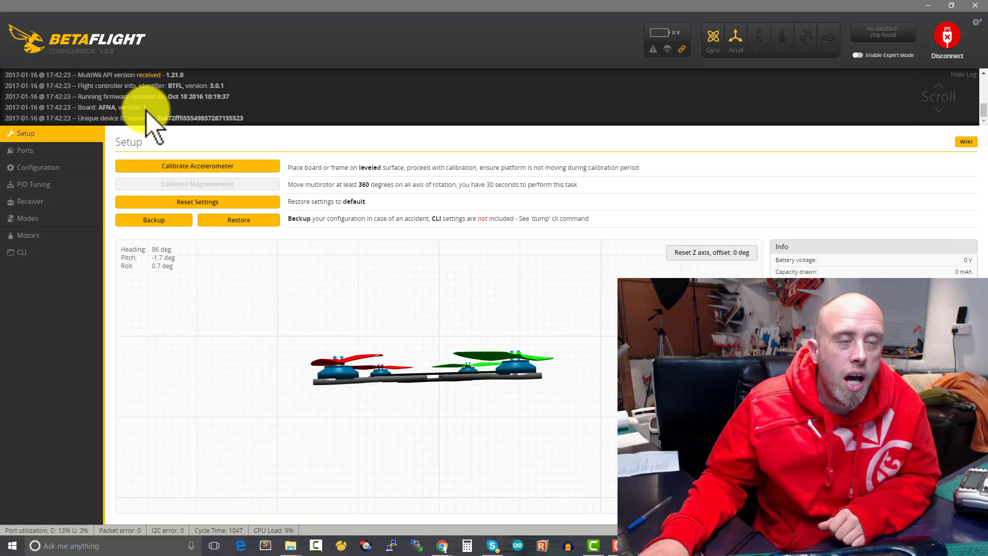
scroll(152, 116, up, 2)
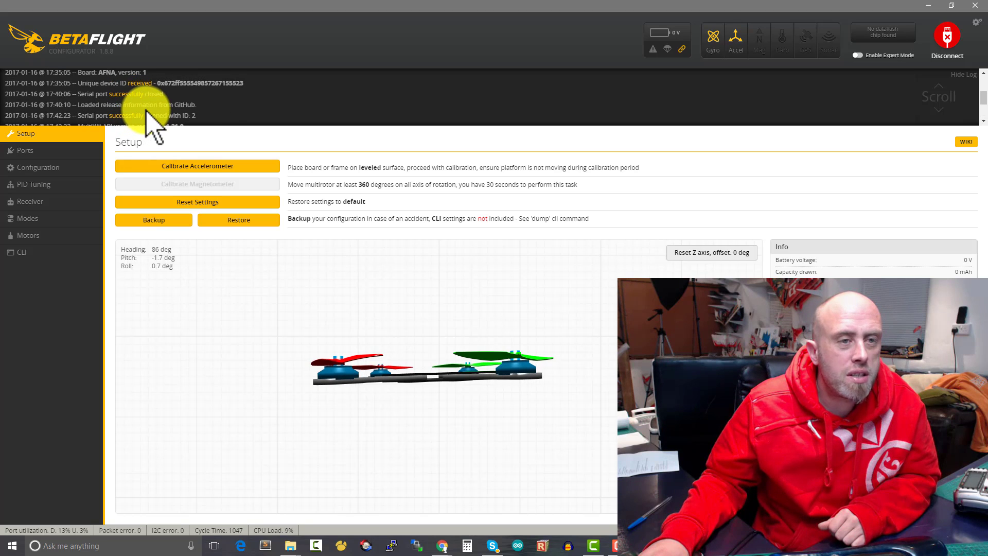
scroll(154, 124, down, 2)
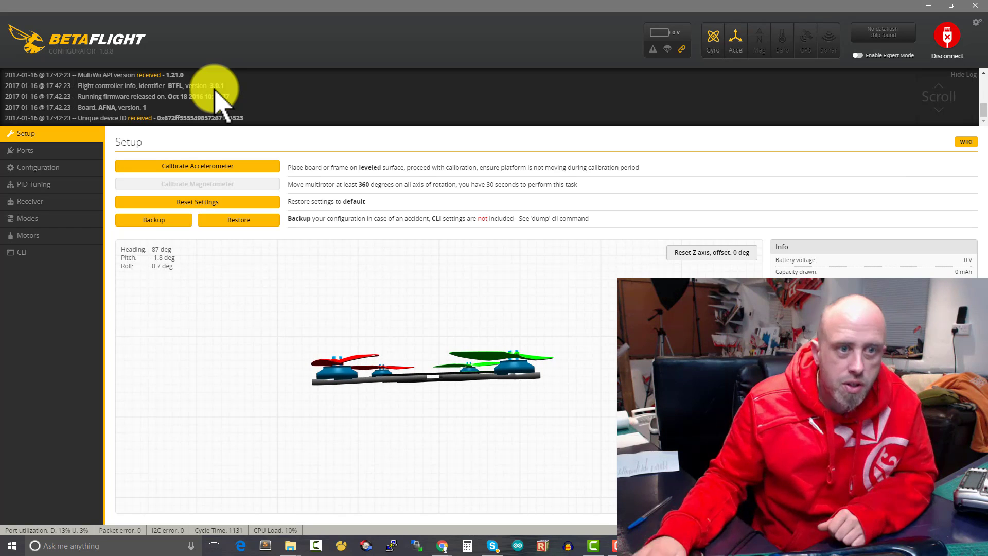
click(231, 168)
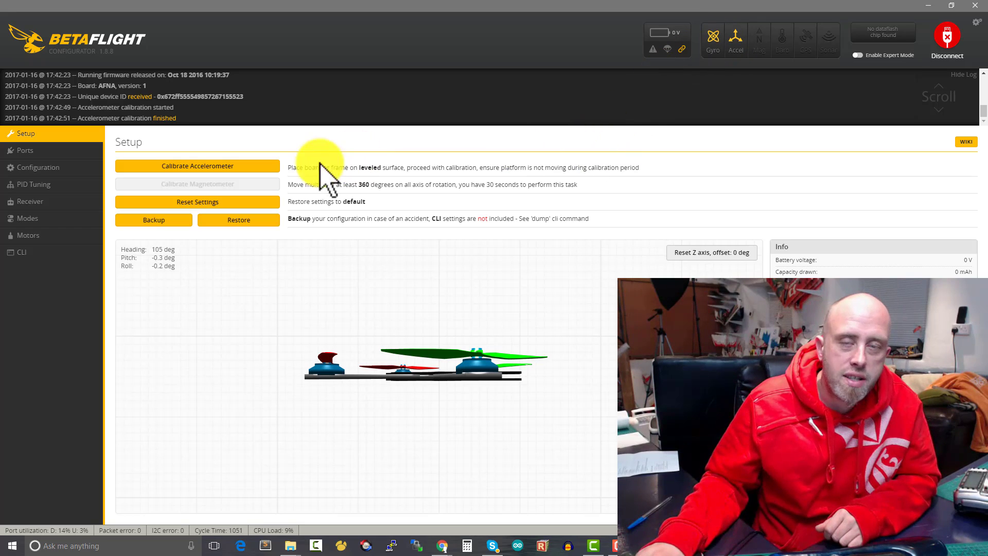
Step: On the Configuration tab, leave the ESC/Motor protocol on PWM and enable MOTOR_STOP
click(31, 151)
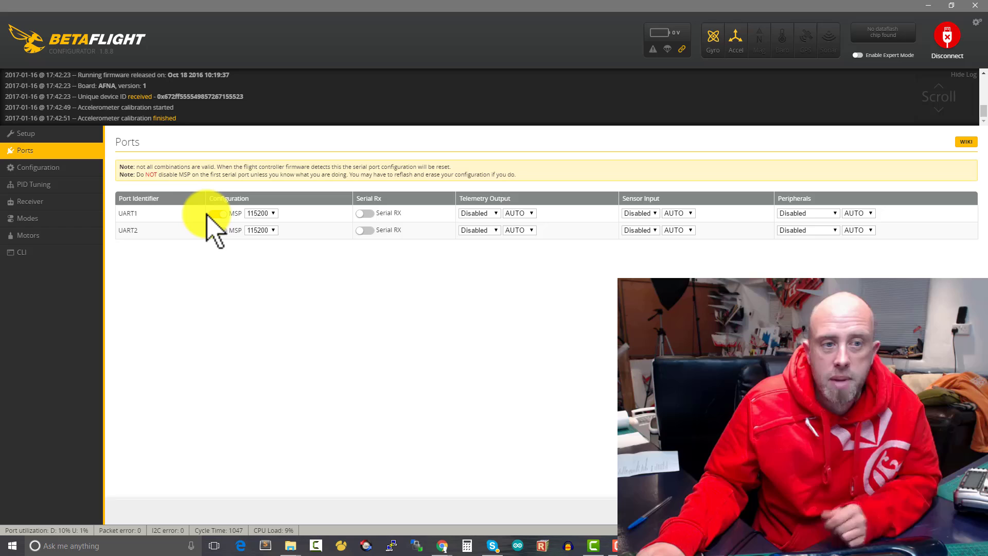
click(37, 167)
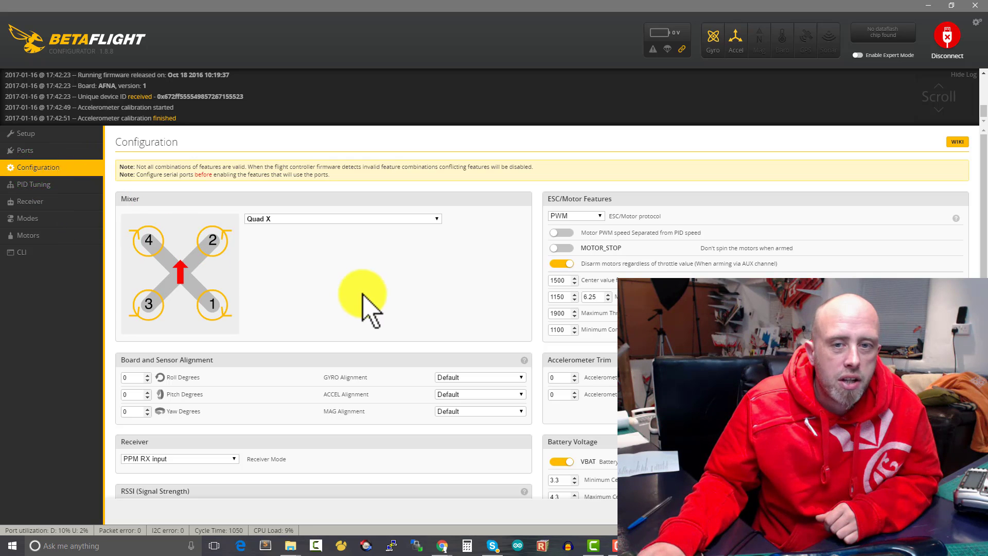
scroll(399, 282, down, 2)
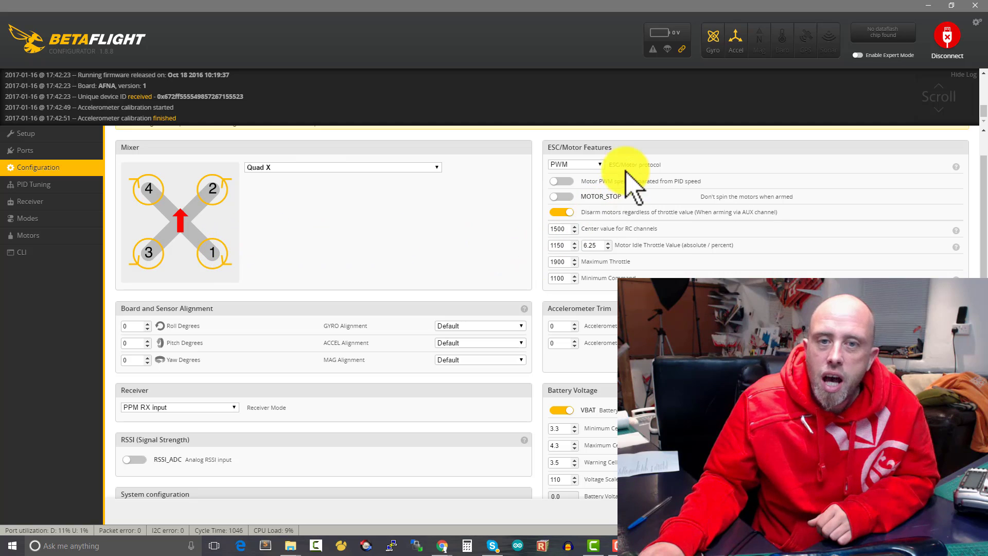
click(596, 164)
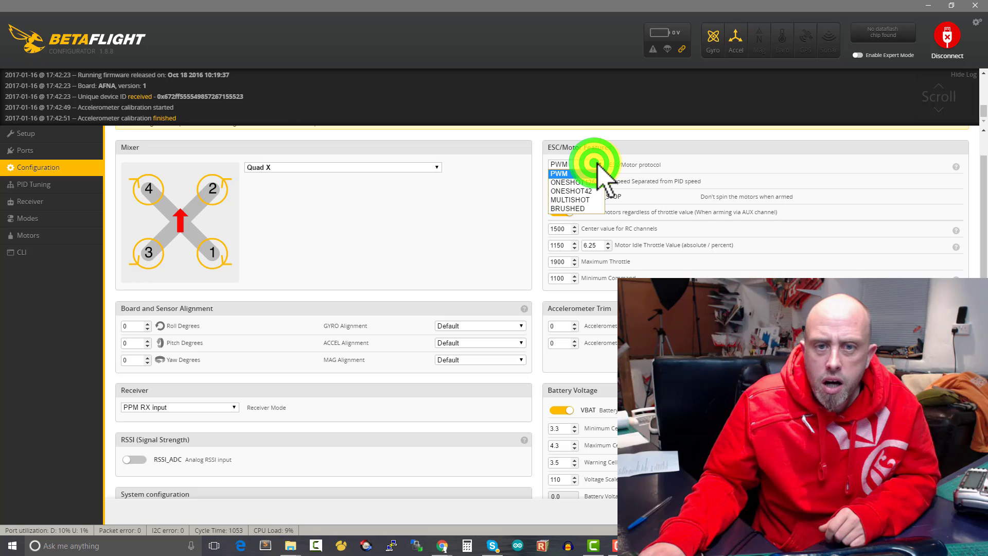
click(697, 165)
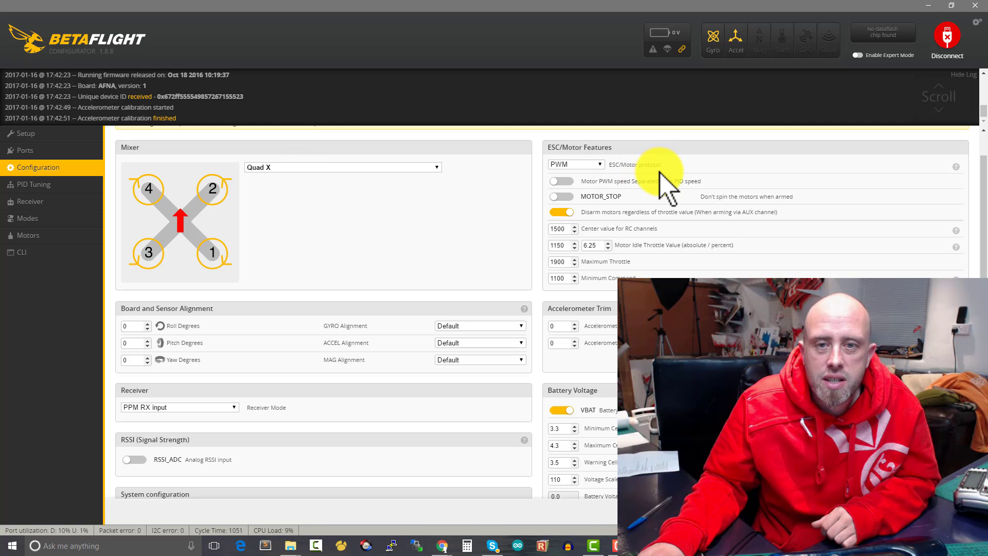
click(560, 196)
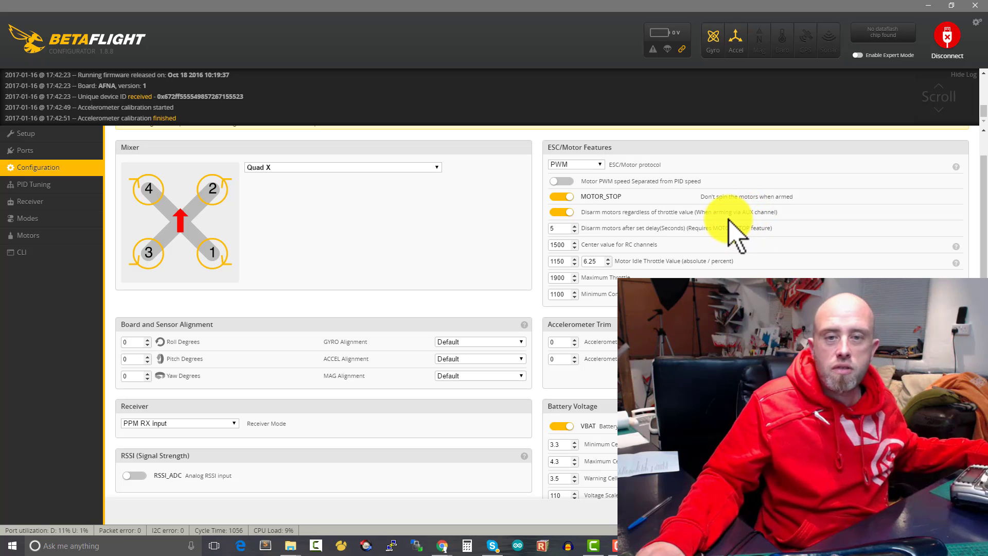
scroll(757, 255, down, 3)
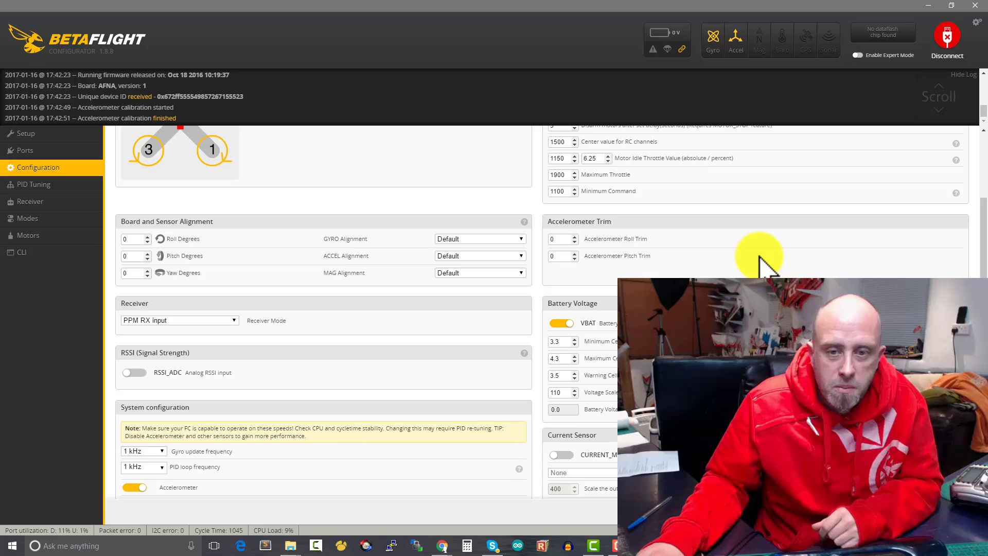
scroll(761, 259, down, 3)
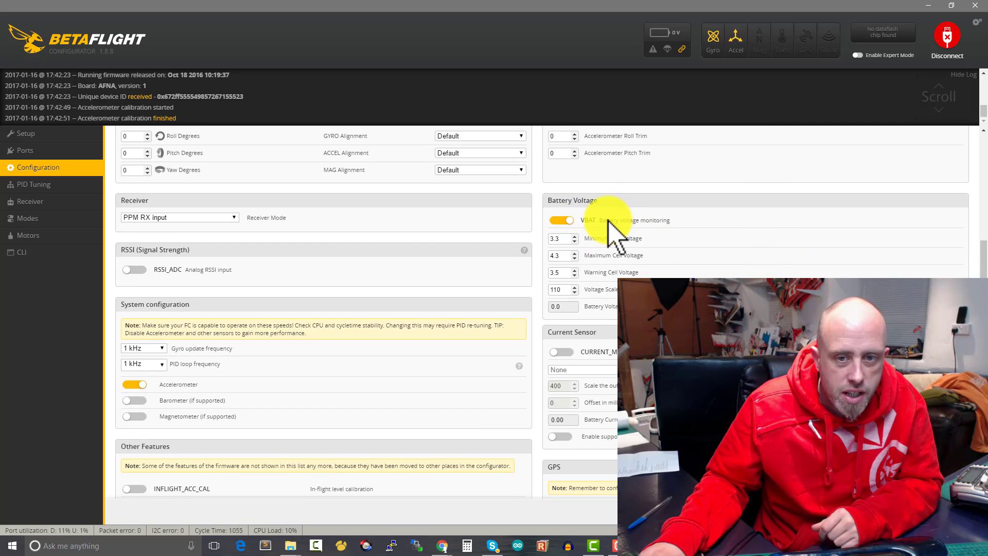
scroll(609, 228, down, 1)
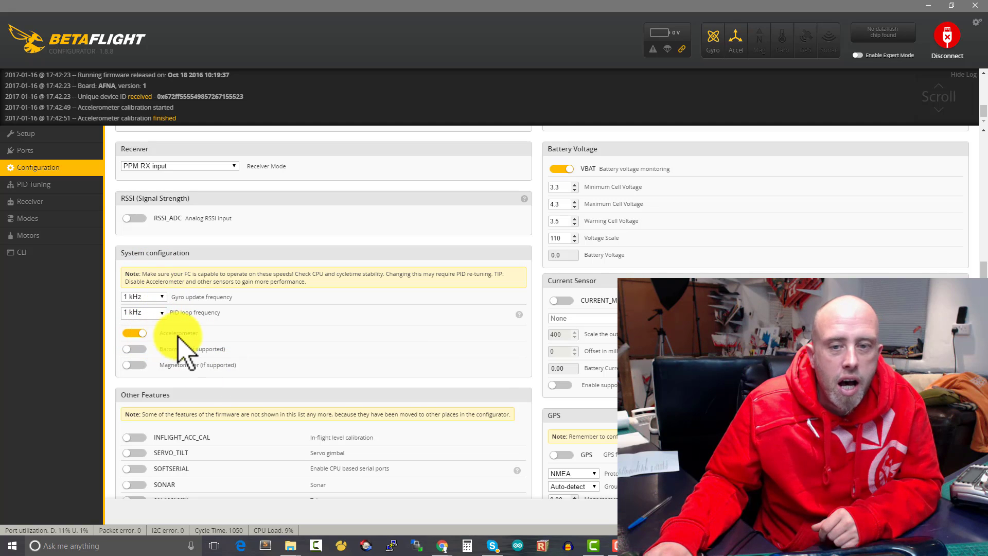
scroll(613, 209, down, 2)
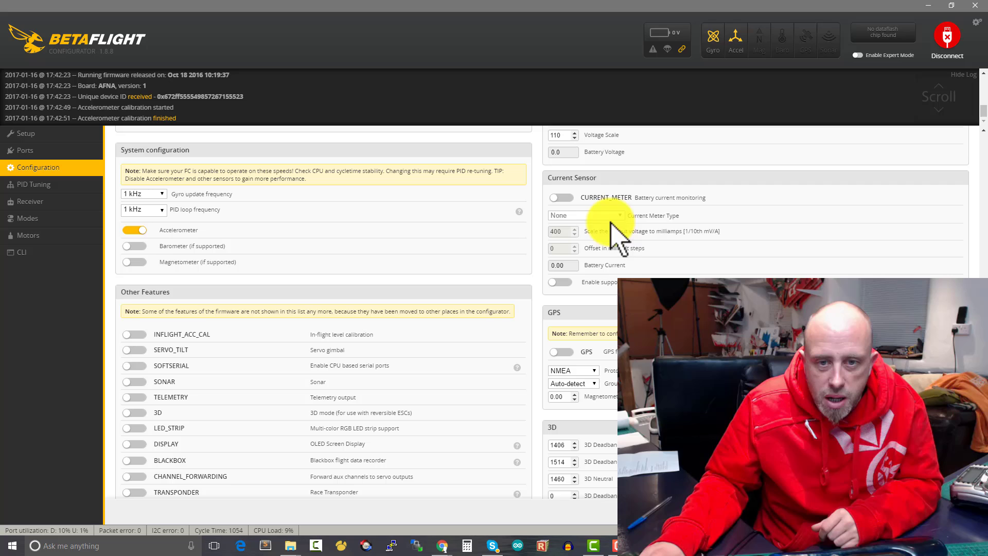
scroll(613, 209, down, 1)
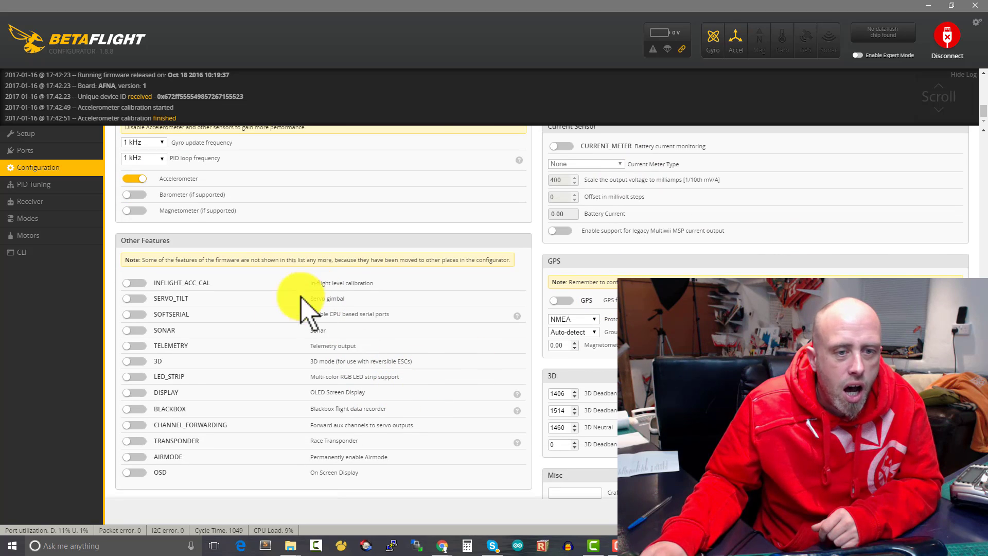
Step: Switch on the TELEMETRY toggle under Other Features
click(136, 345)
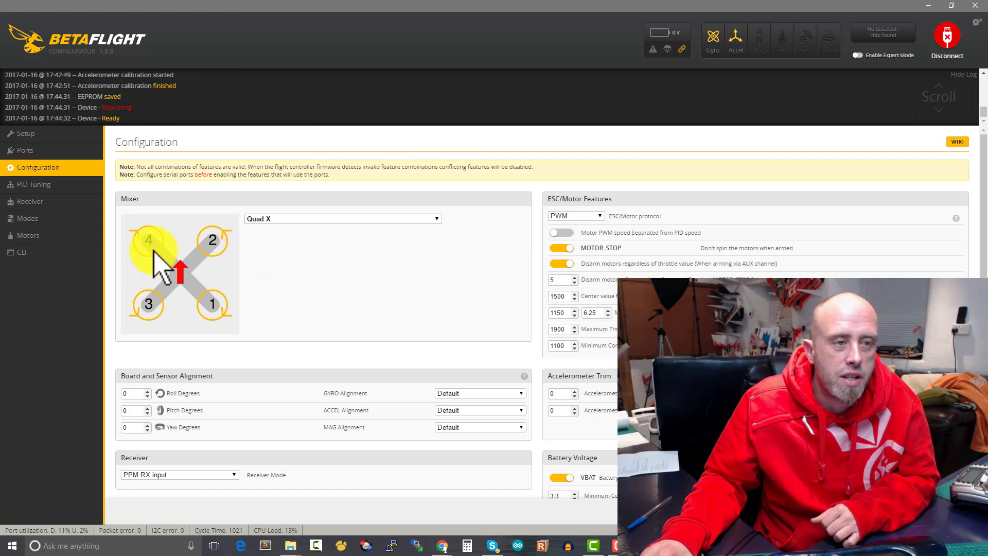
Step: View the default ROLL, PITCH and YAW values on the PID Tuning tab
click(36, 188)
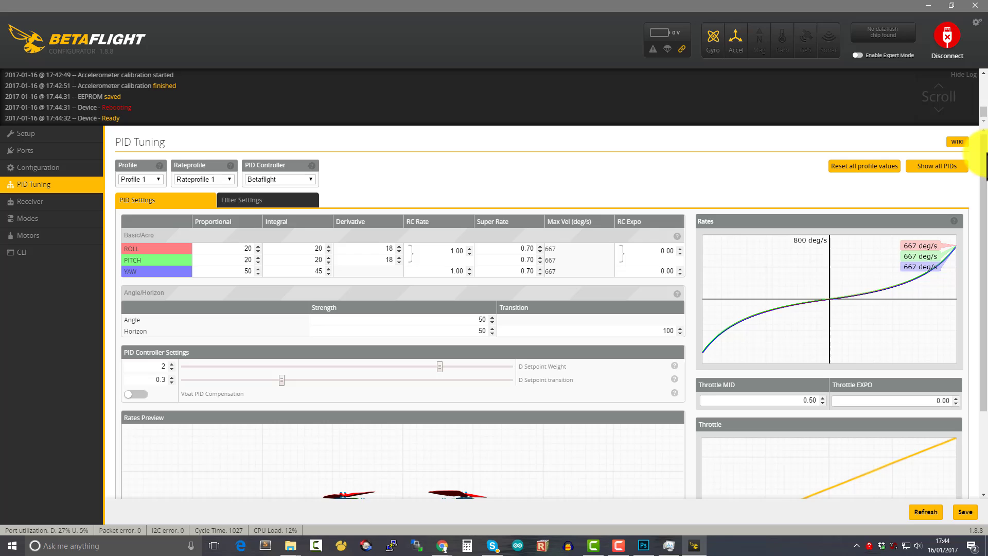
mouse_move(982, 170)
mouse_down()
mouse_move(981, 203)
mouse_move(978, 181)
mouse_up()
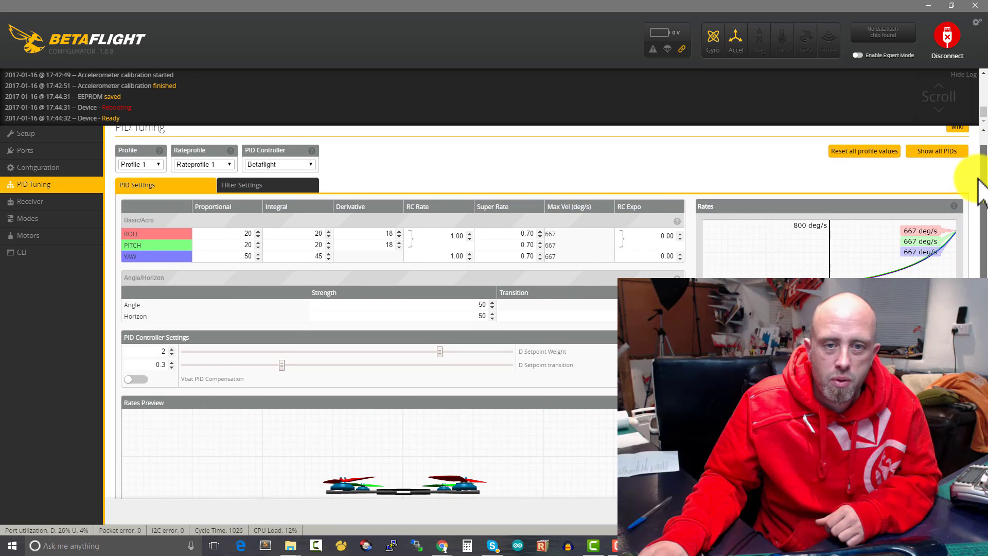
Step: Edit the Receiver tab's Channel Map field from AETR1234 to TAER1234 and save it
click(31, 202)
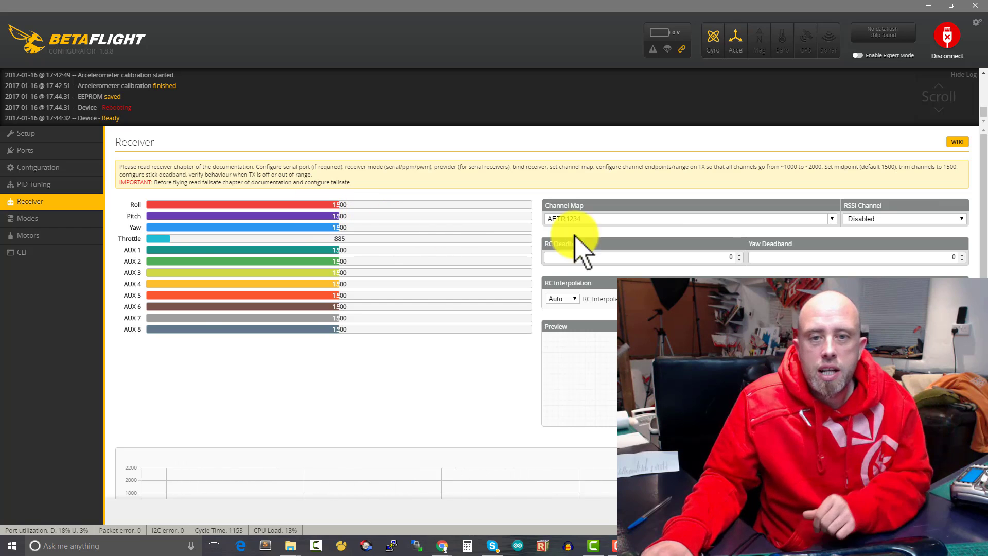
click(563, 218)
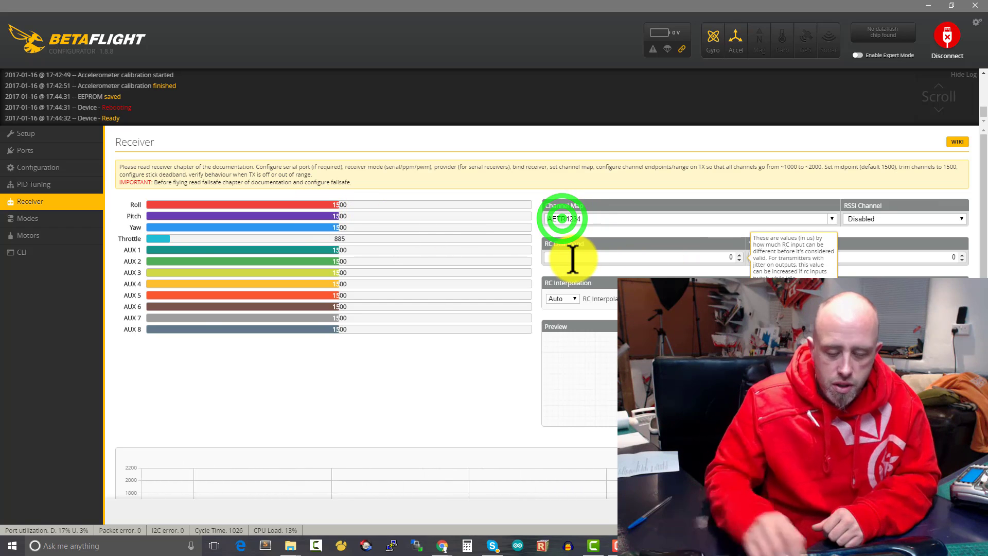
key(BackSpace)
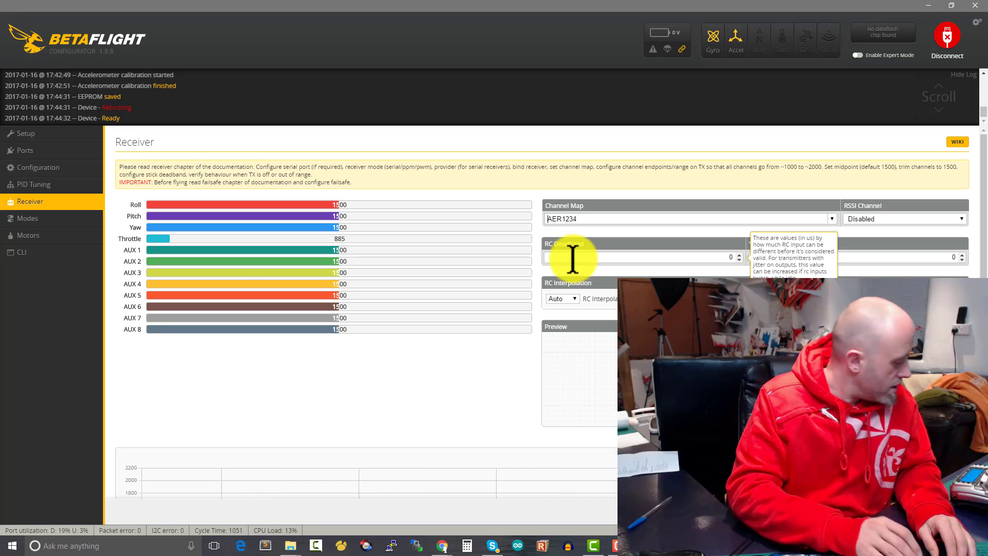
text(T)
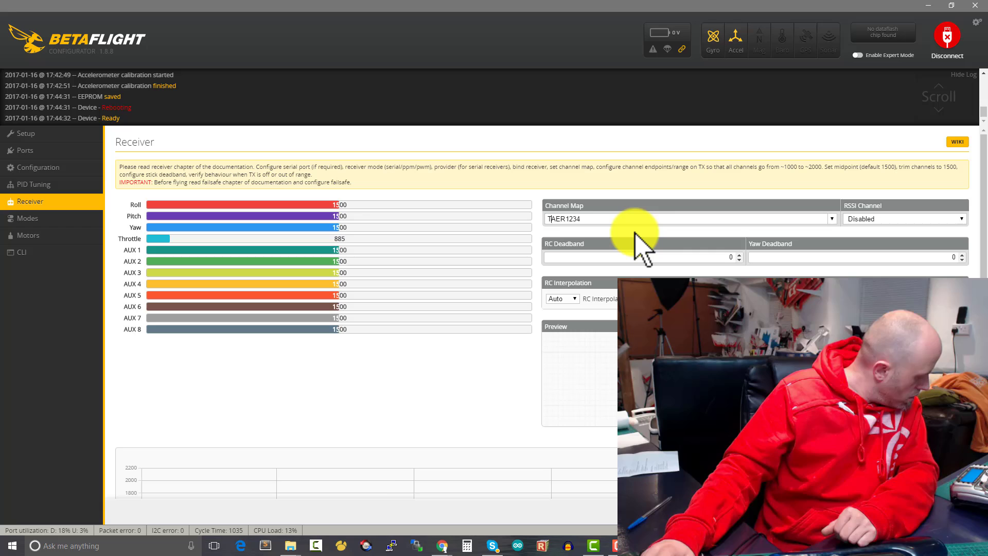
click(600, 218)
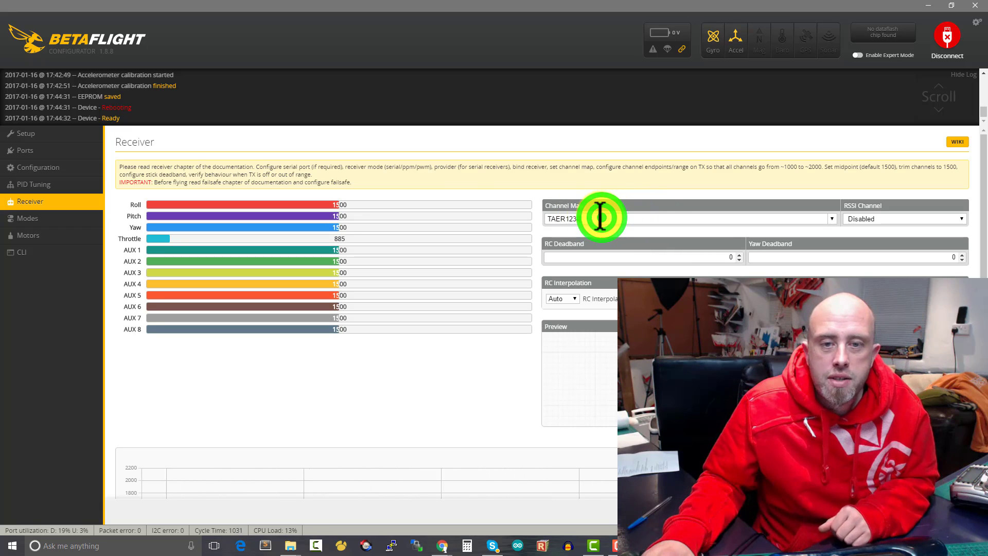
text(4)
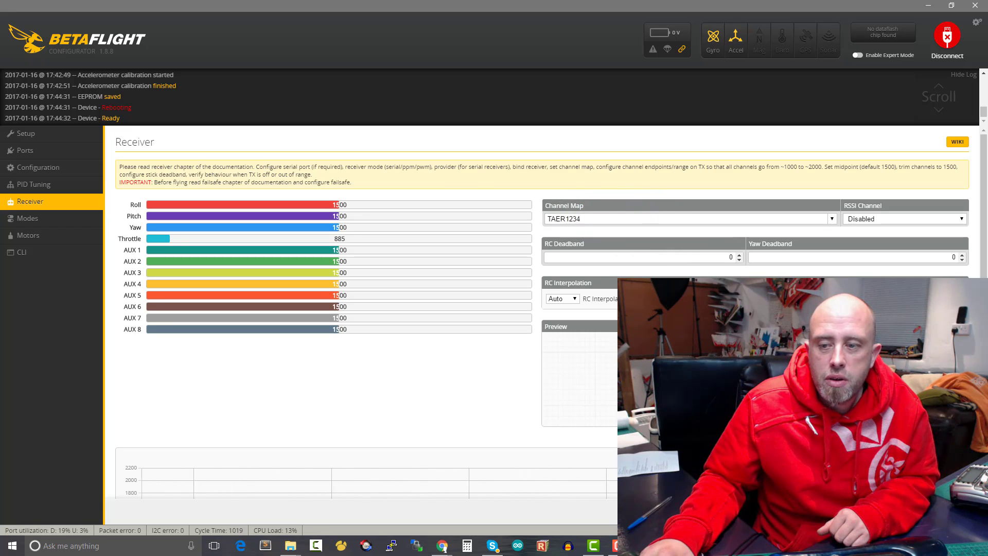
click(571, 417)
Step: Add an ARM range on AUX 1 spanning 1775–2100
click(34, 220)
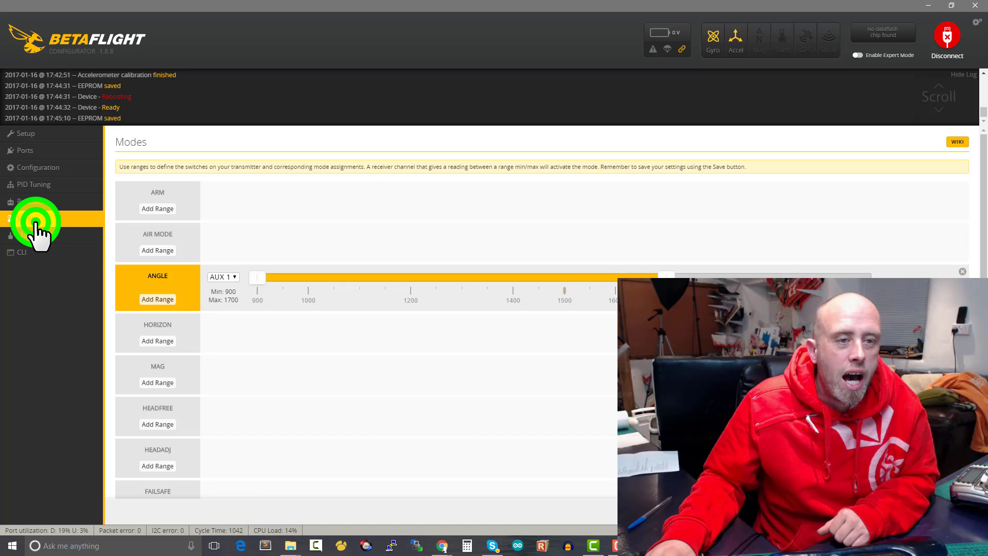
click(158, 209)
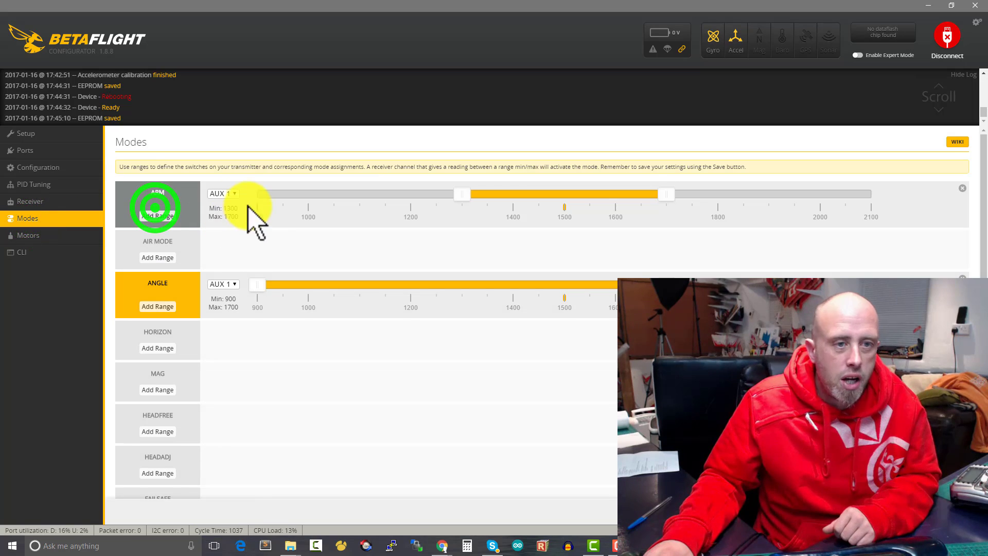
click(227, 195)
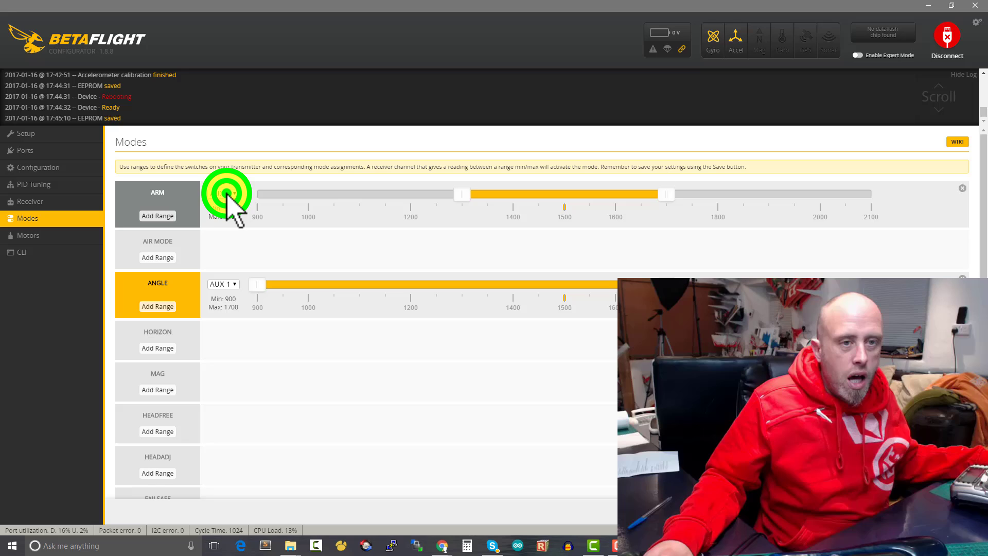
click(220, 202)
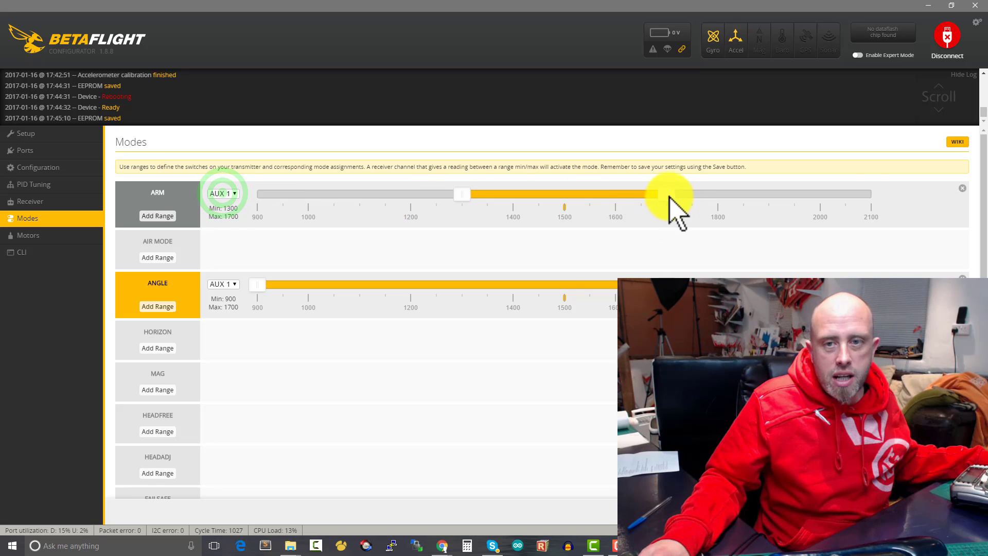
drag(665, 194, 884, 203)
drag(463, 193, 718, 203)
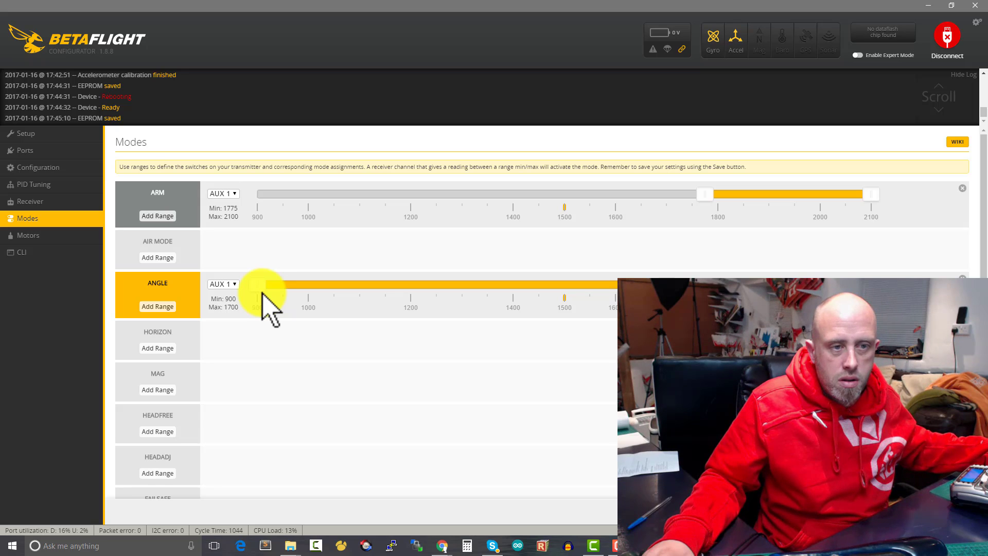
Step: Move ANGLE to AUX 2 at 1300–1700 and add HORIZON on AUX 2 at 1700–2100
click(223, 283)
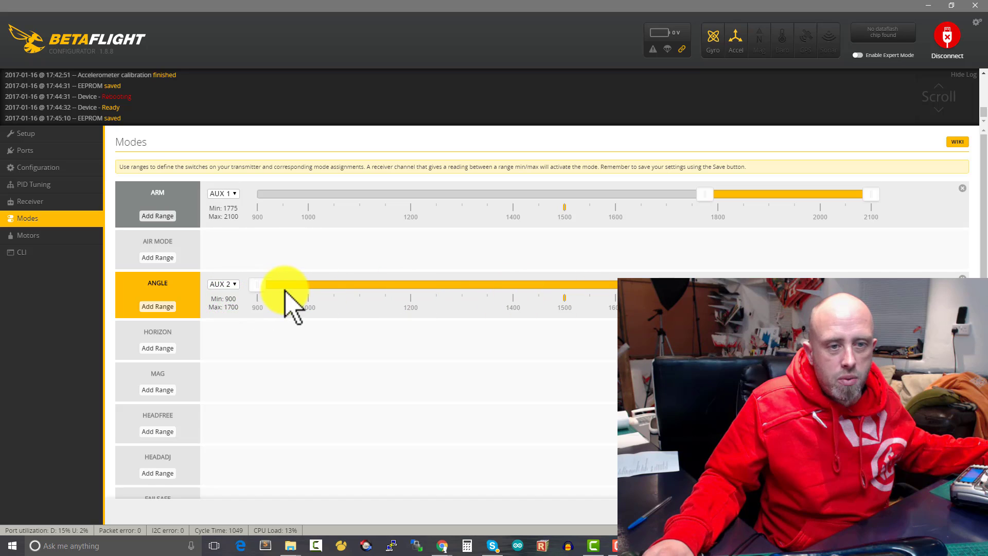
mouse_move(261, 284)
mouse_down()
mouse_move(498, 287)
mouse_move(463, 287)
mouse_up()
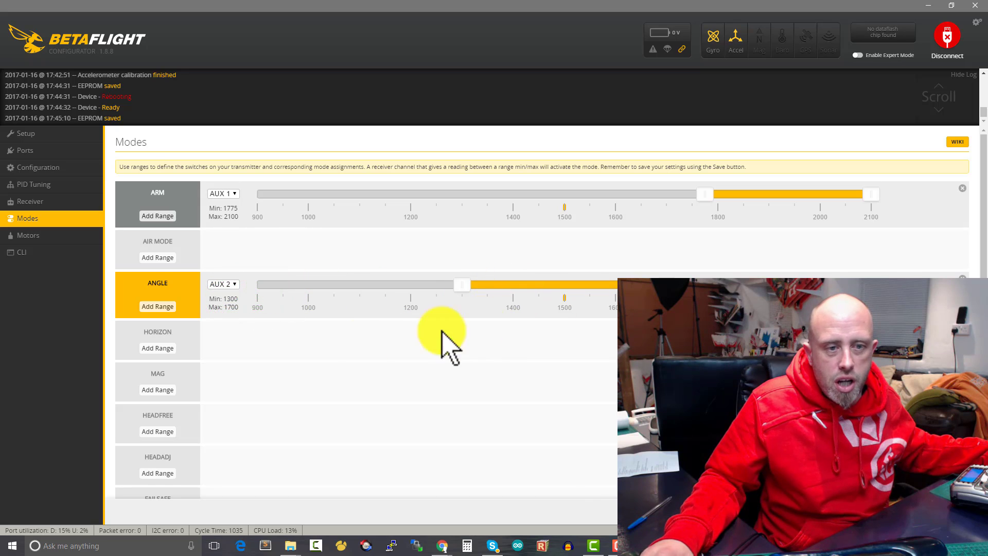
click(158, 349)
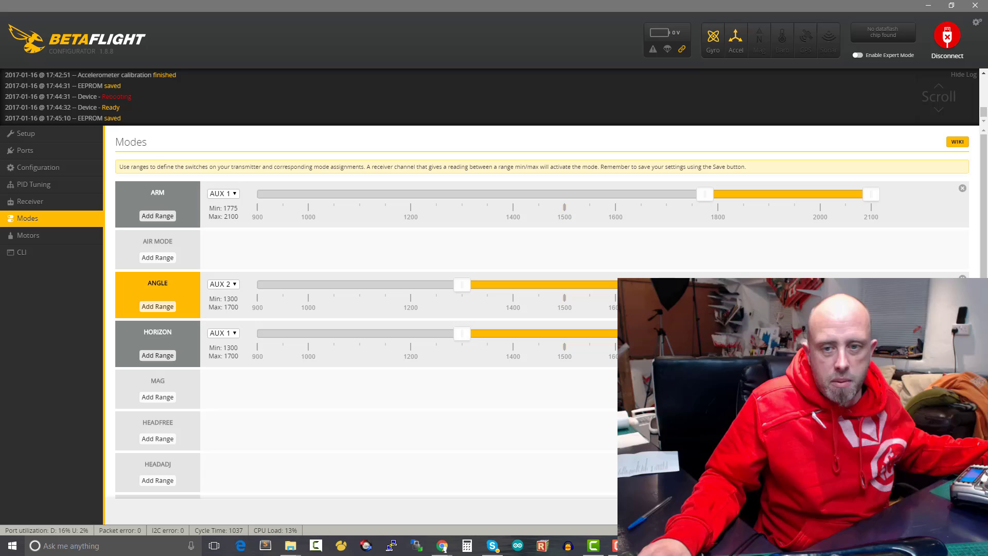
drag(464, 333, 666, 333)
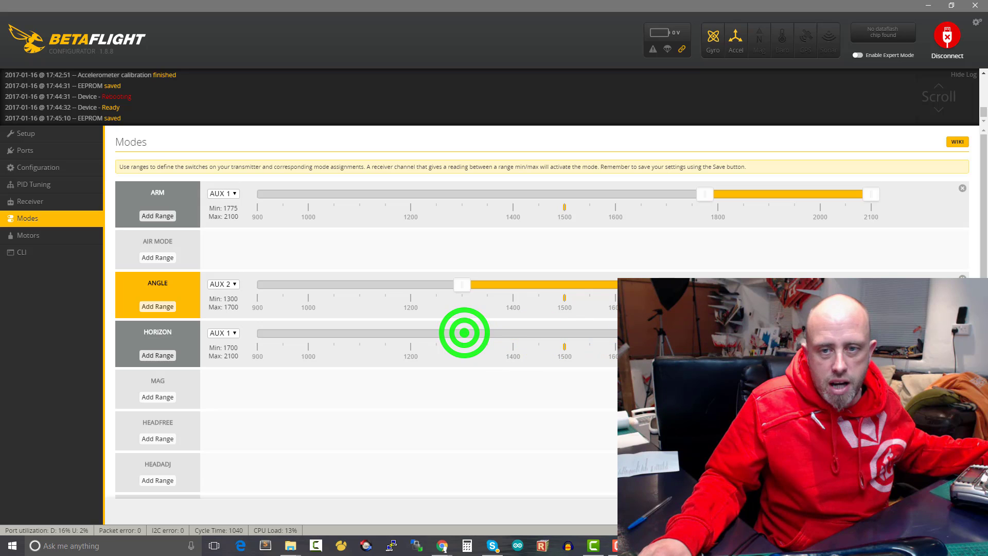
click(223, 332)
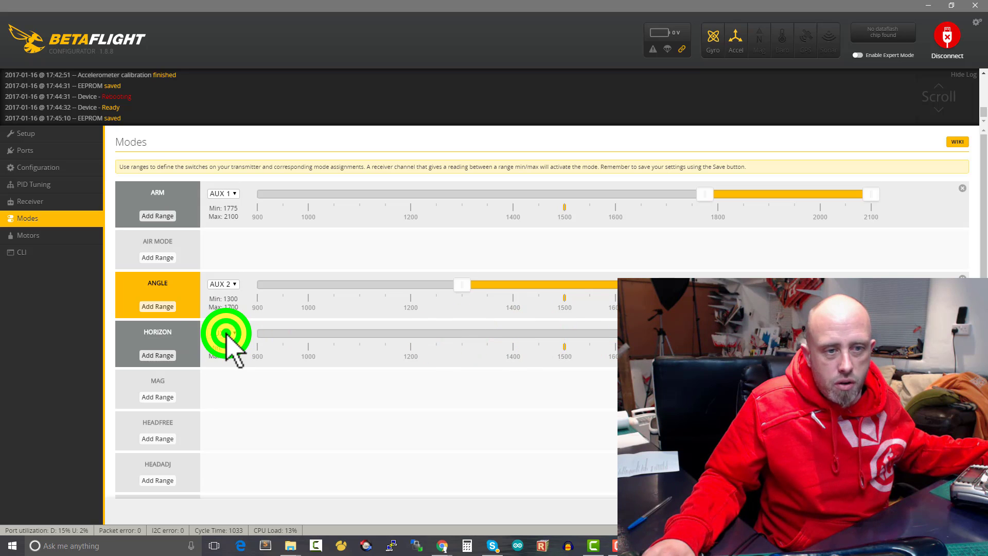
click(223, 354)
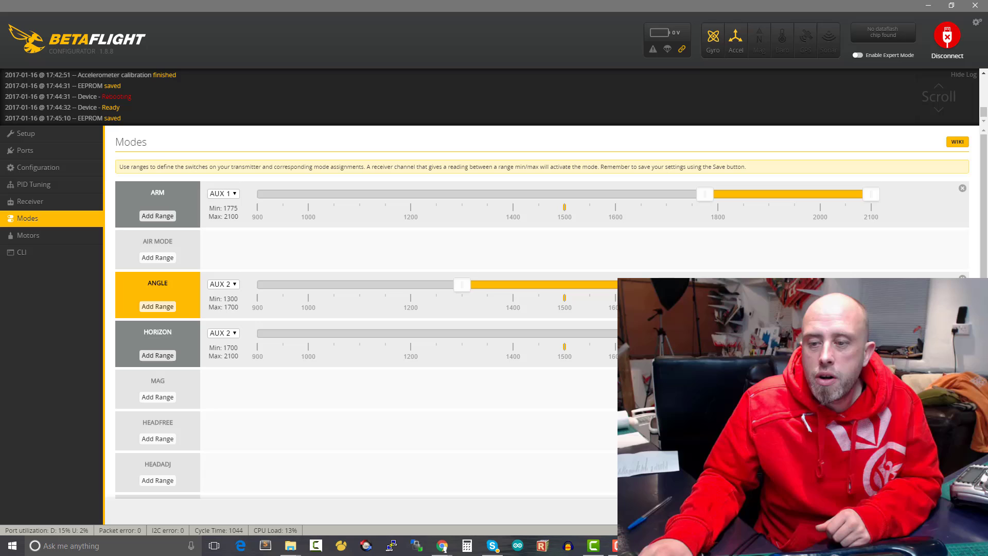
Step: Save the ARM, ANGLE and HORIZON mode ranges to EEPROM from the Modes tab
click(938, 505)
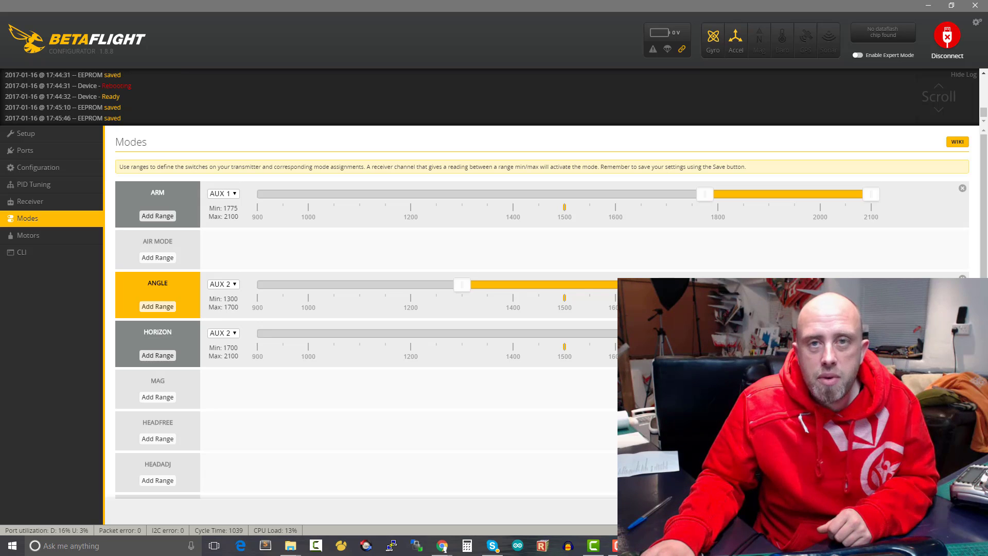